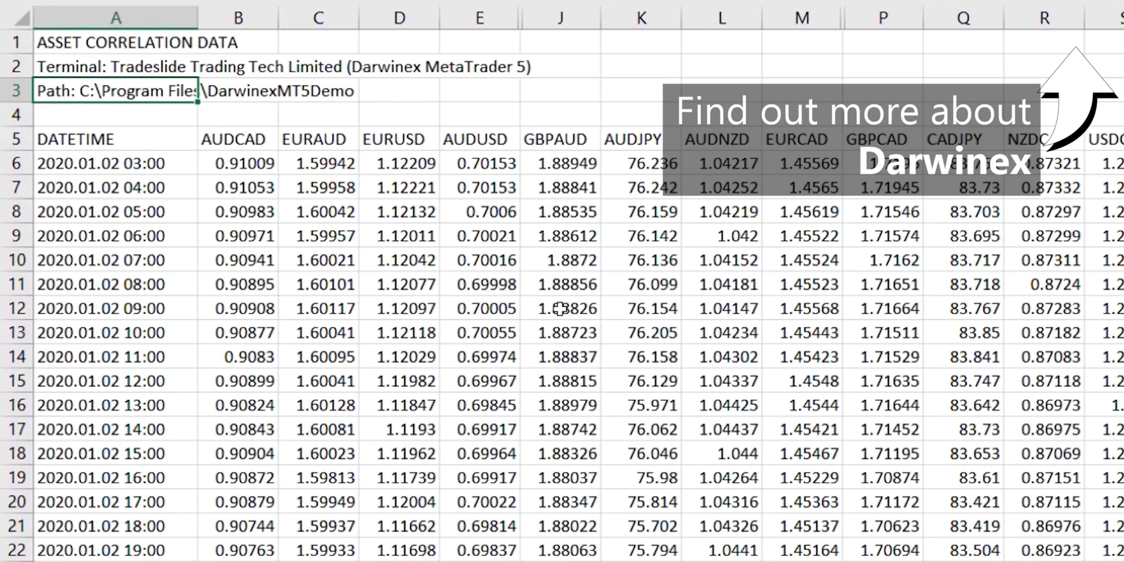
Review the data by selecting the DATETIME values, the asset-name headings and the index headings J225 to XAUUSD
left_click_drag(150, 157, 119, 538)
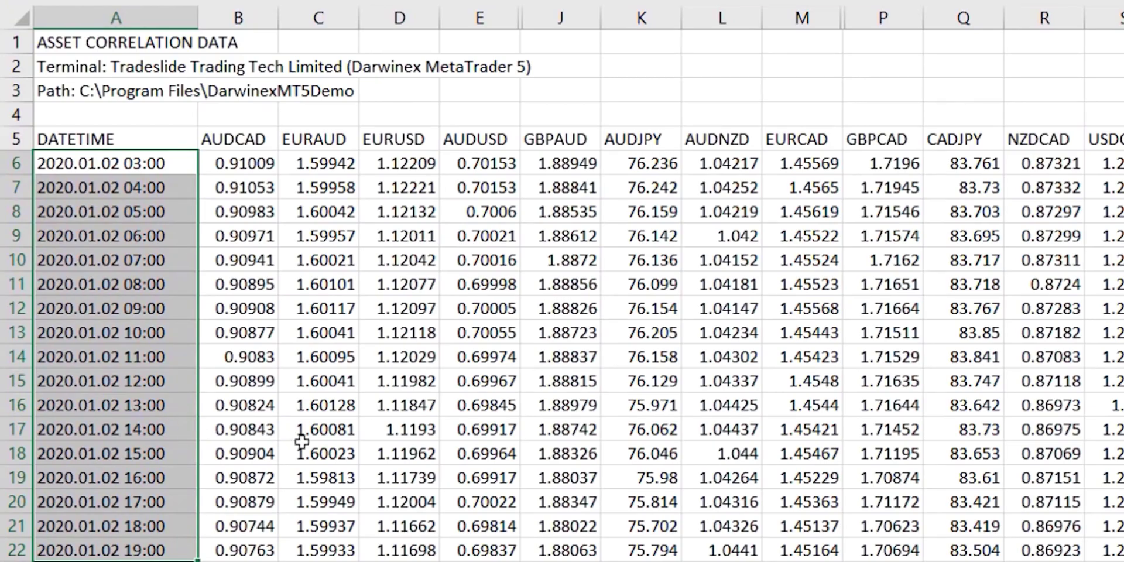
left_click(238, 139)
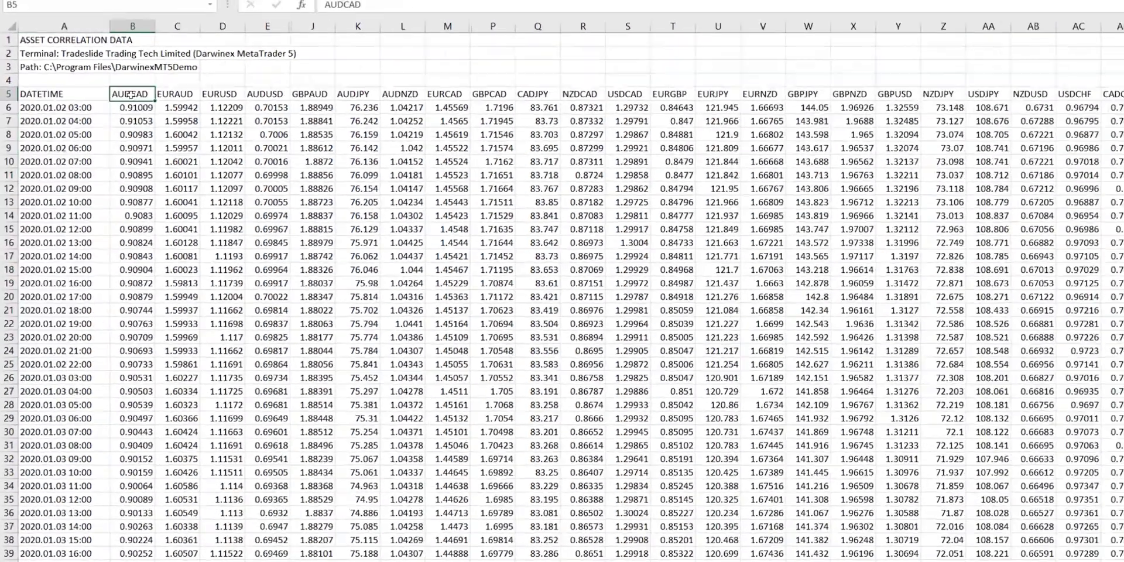
left_click_drag(111, 87, 1048, 94)
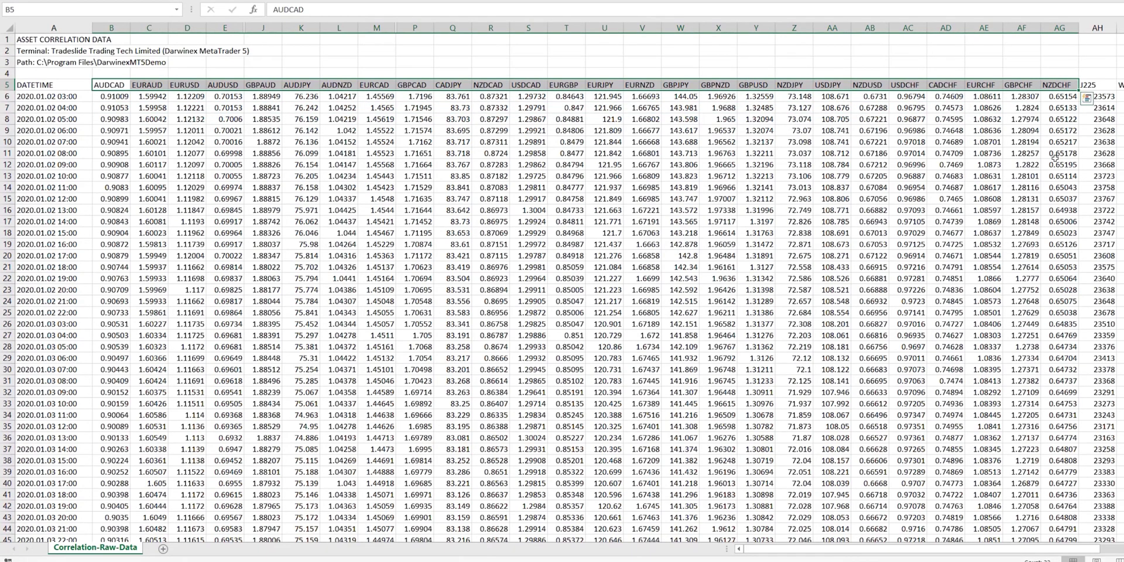
left_click_drag(809, 550, 896, 554)
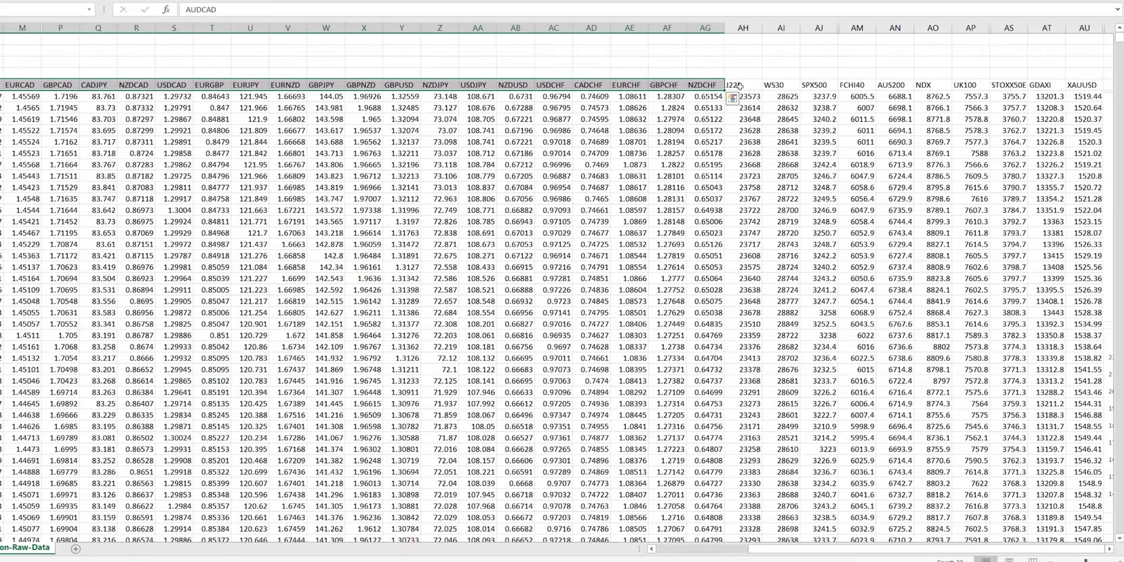
left_click_drag(739, 86, 1054, 88)
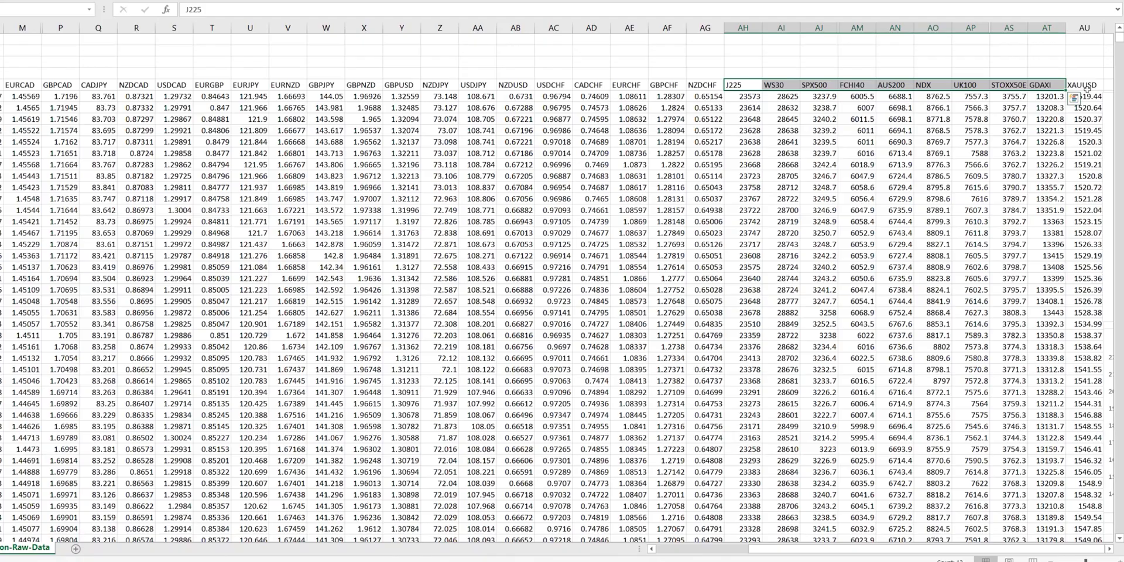
left_click(1084, 86)
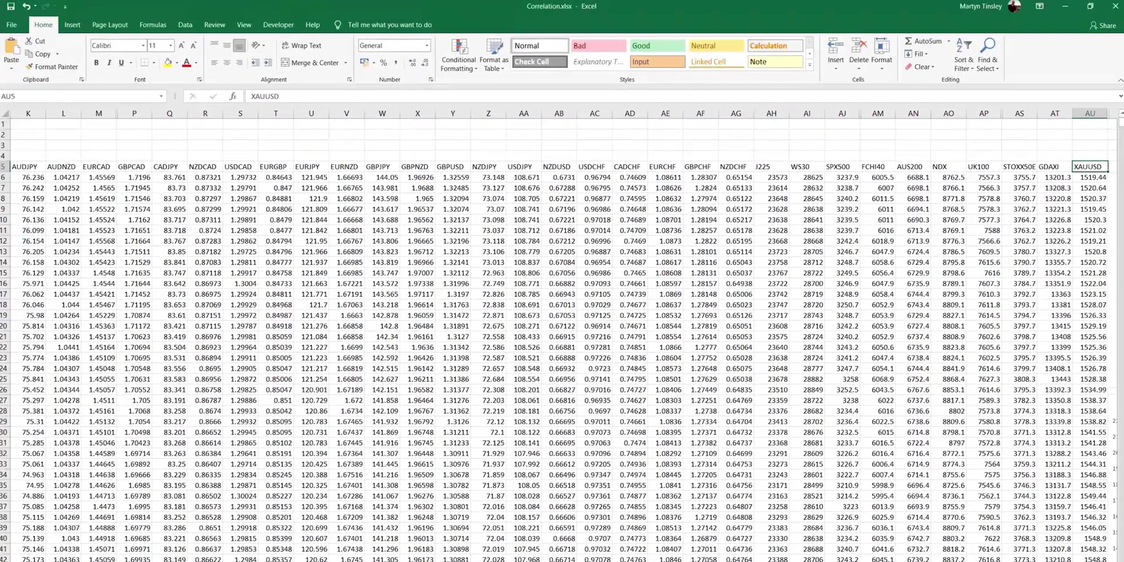
scroll(197, 206, "left", 5)
left_click(196, 206)
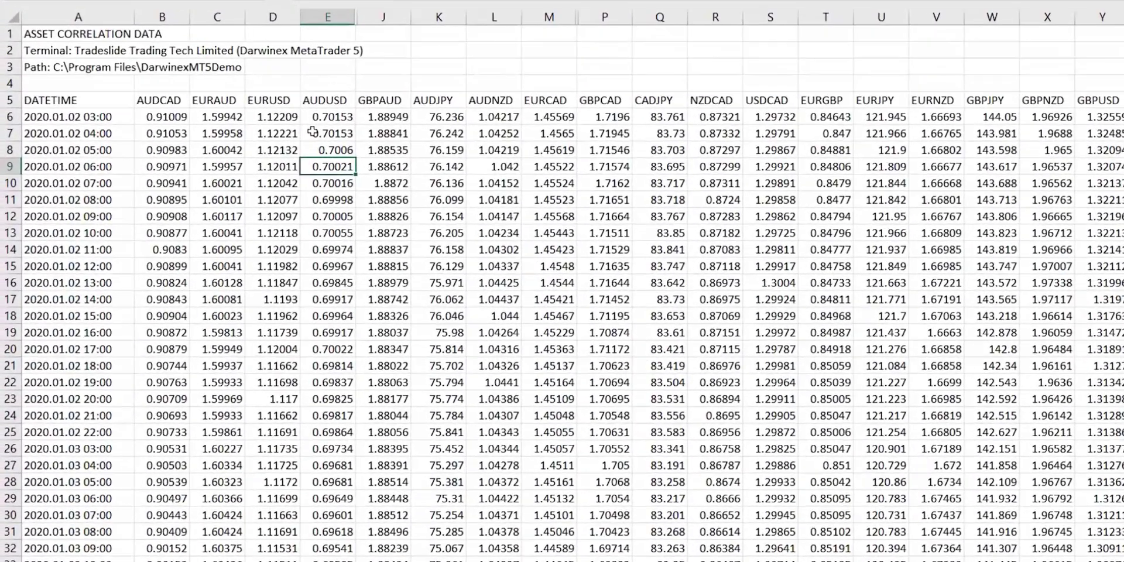
Select the full EURUSD and AUDUSD price columns from row 6 and insert a line chart
left_click_drag(278, 99, 314, 100)
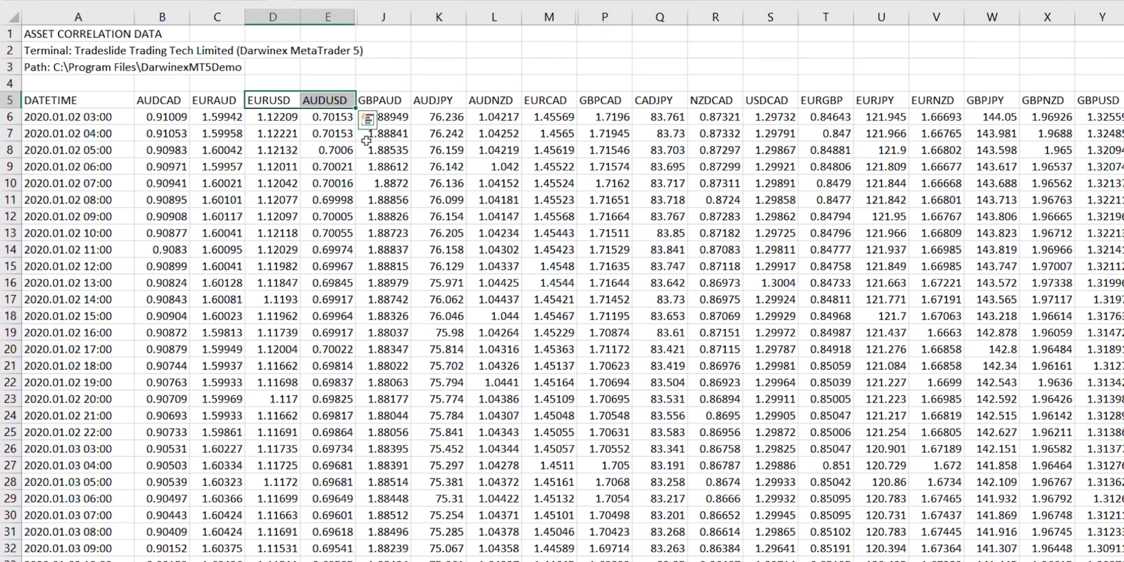
left_click(280, 117)
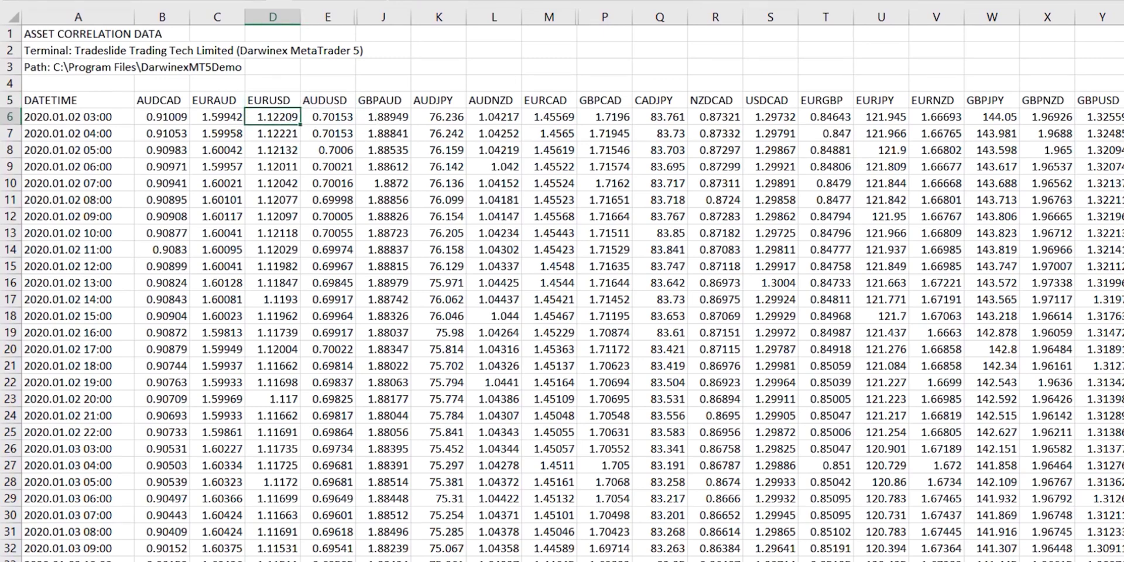
key("ctrl+Down")
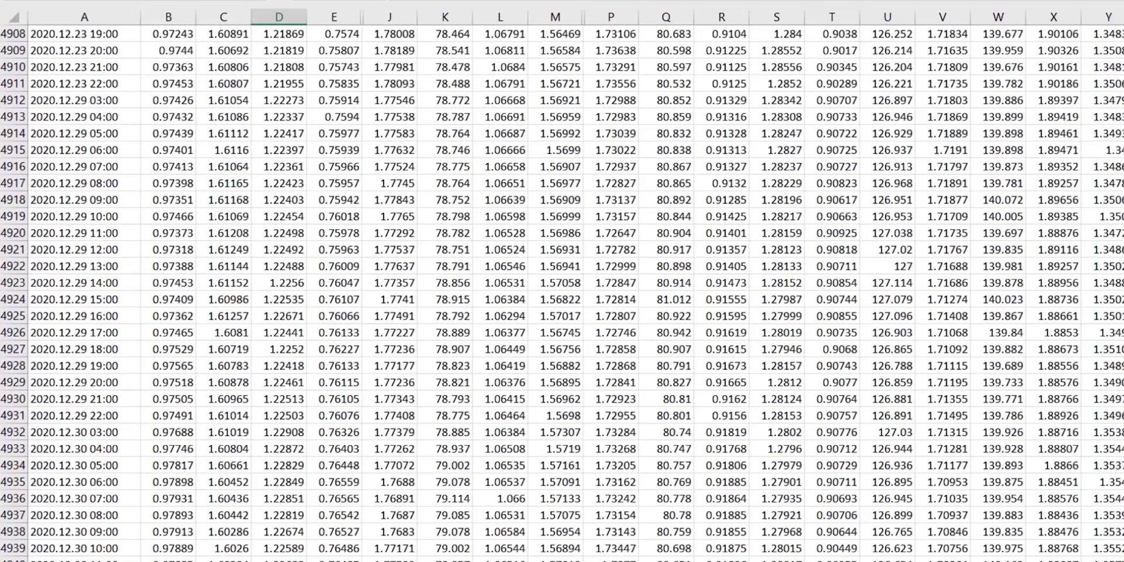
key("shift+Right")
key("ctrl+shift+Up")
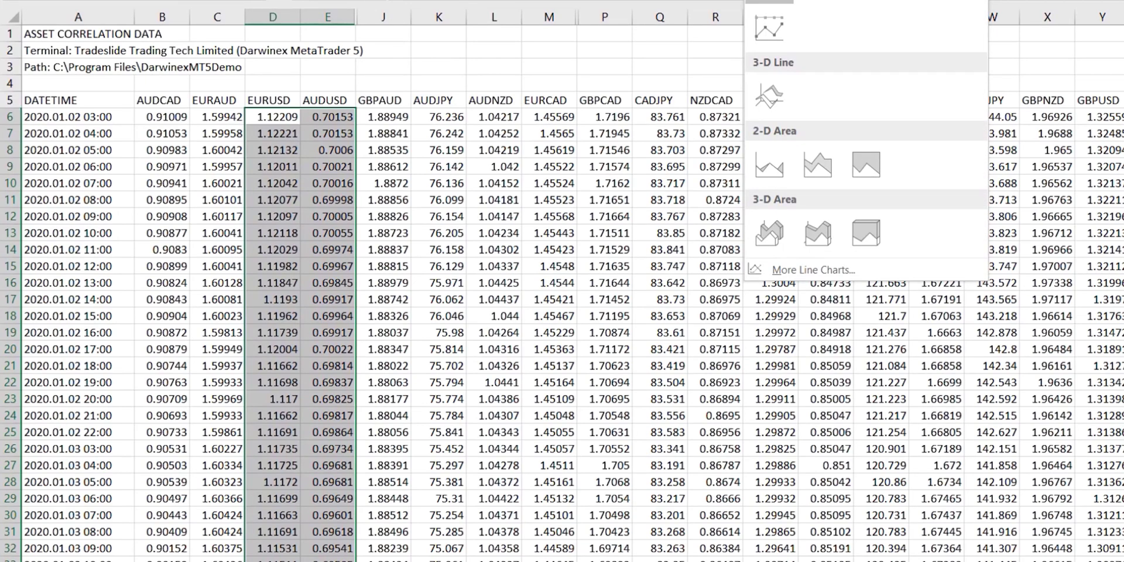
left_click(770, 51)
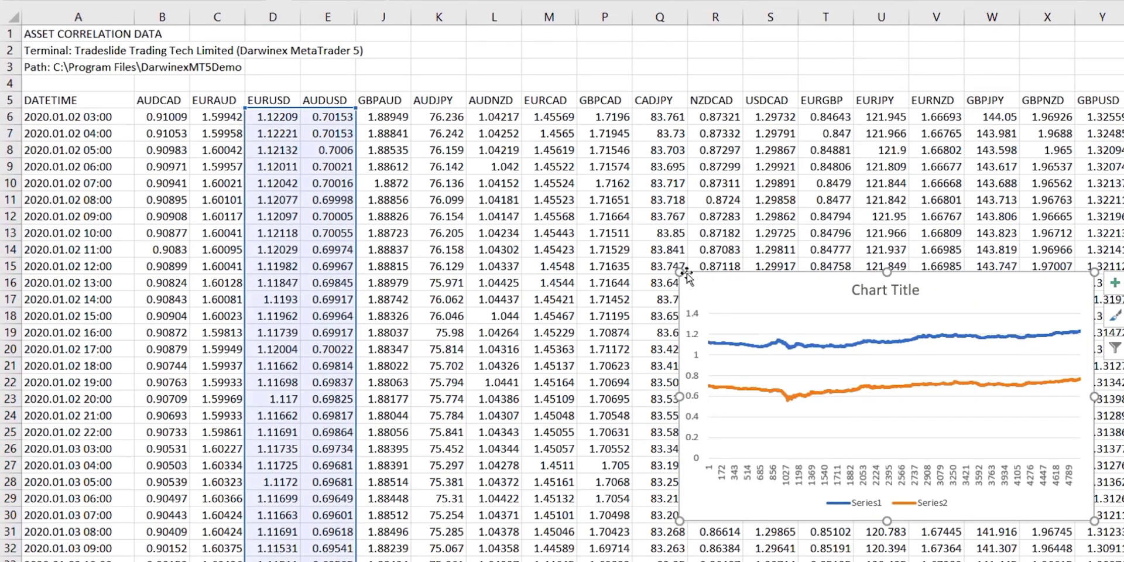
Move the line chart up over the data, showing EURUSD near 1.1–1.2 above AUDUSD near 0.6–0.77
left_click_drag(682, 287, 355, 45)
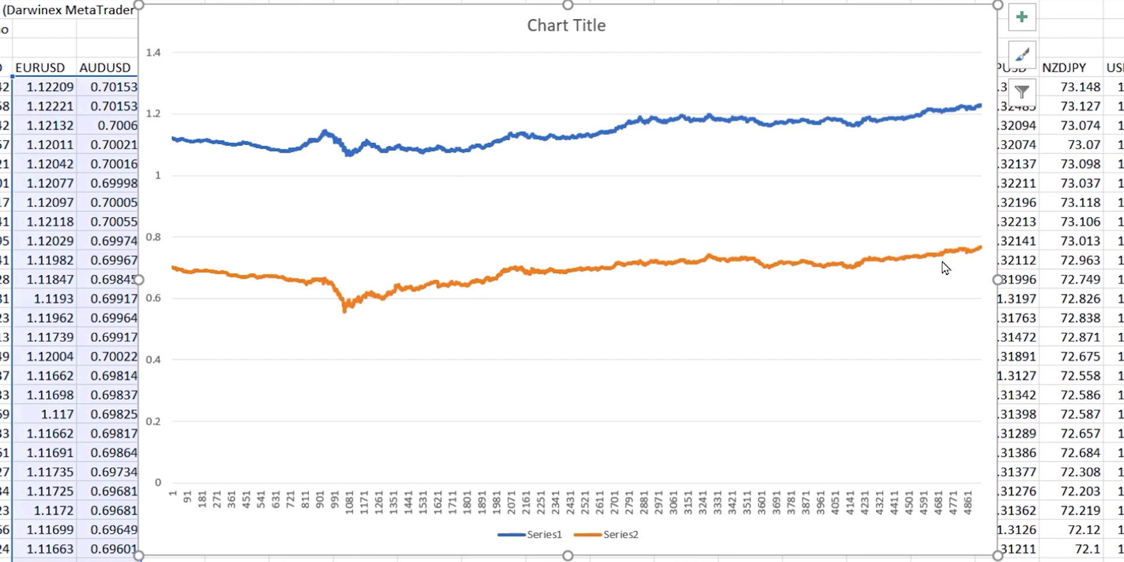
mouse_move(943, 267)
mouse_move(325, 291)
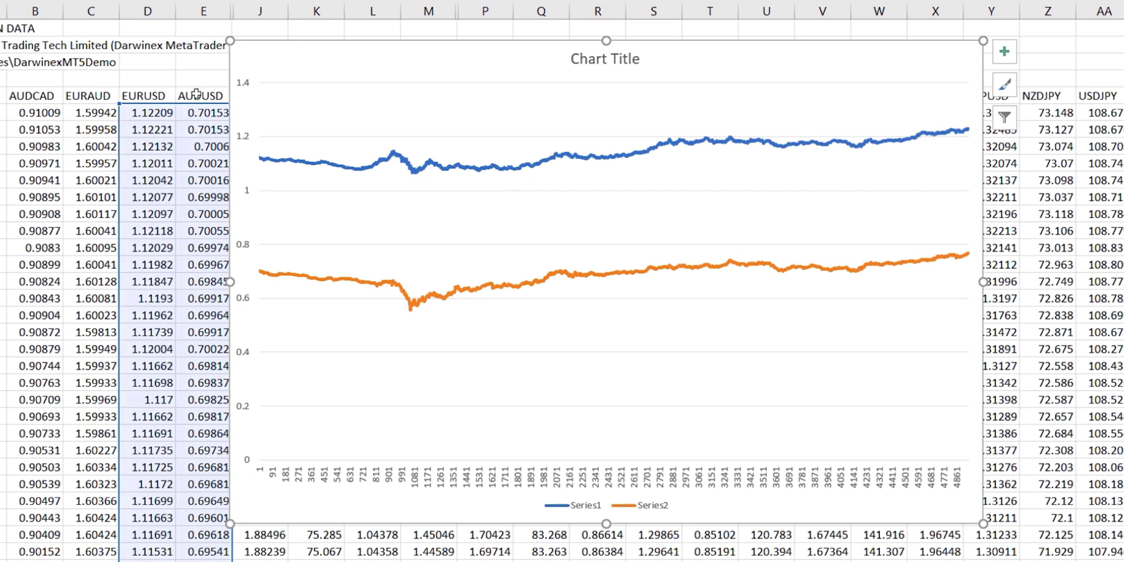
Select the EURUSD and AUDUSD values to the last row, insert a scatter chart, and enlarge it over the line chart
left_click_drag(148, 112, 199, 181)
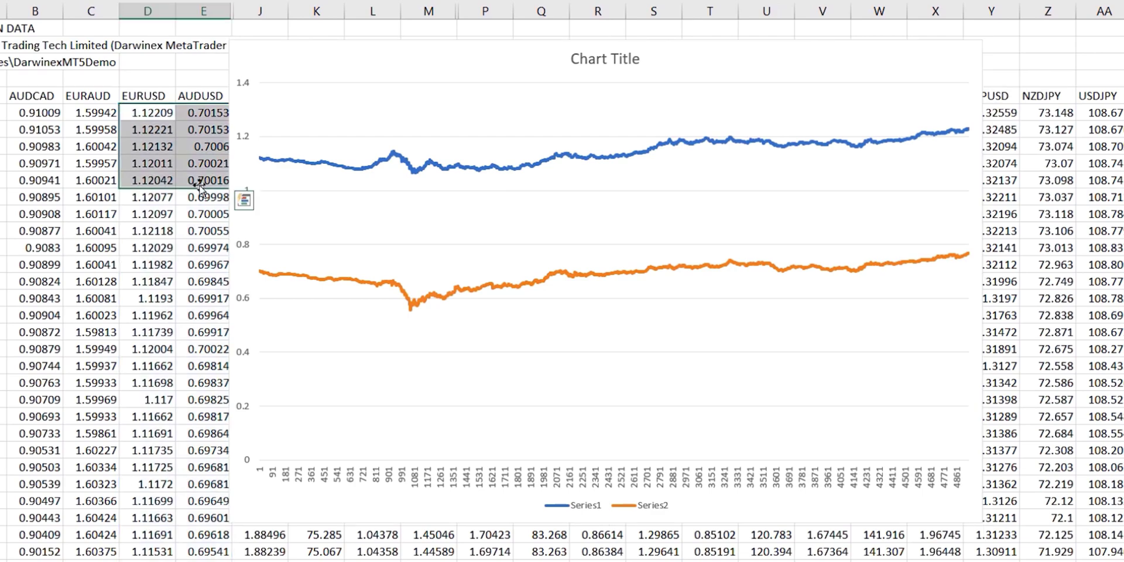
left_click(142, 113)
scroll(143, 112, "down", 20)
scroll(562, 281, "down", 15)
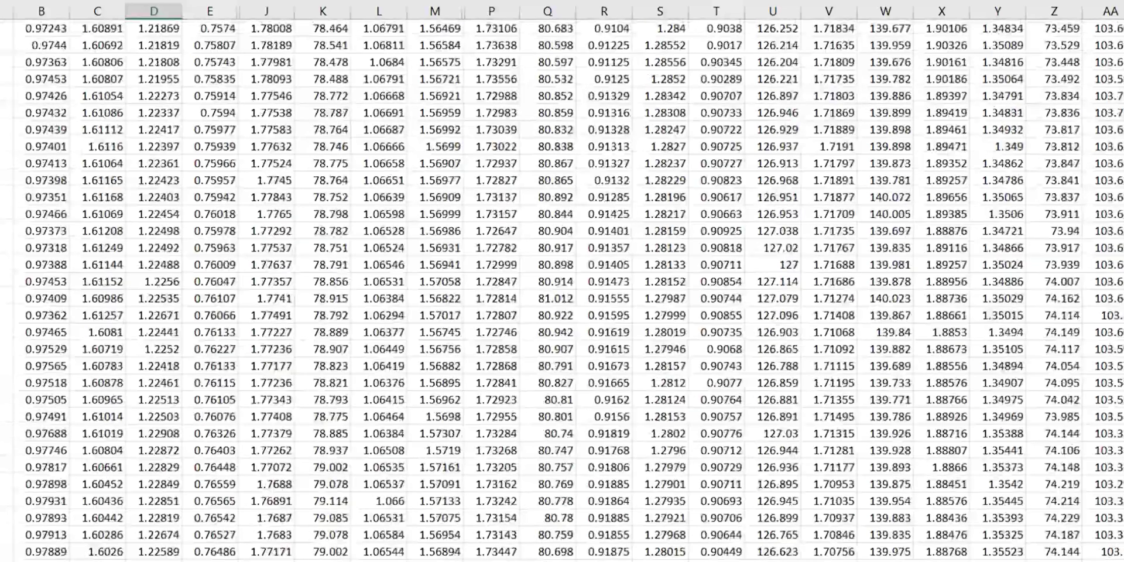
left_click(210, 551, "shift")
key("ctrl+BackSpace")
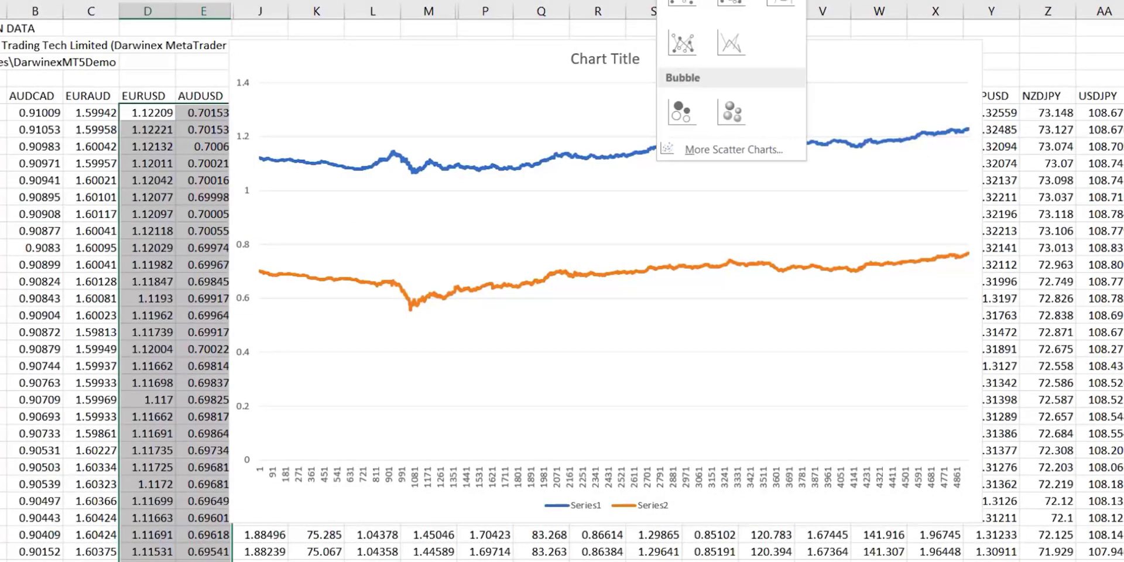
left_click(682, 3)
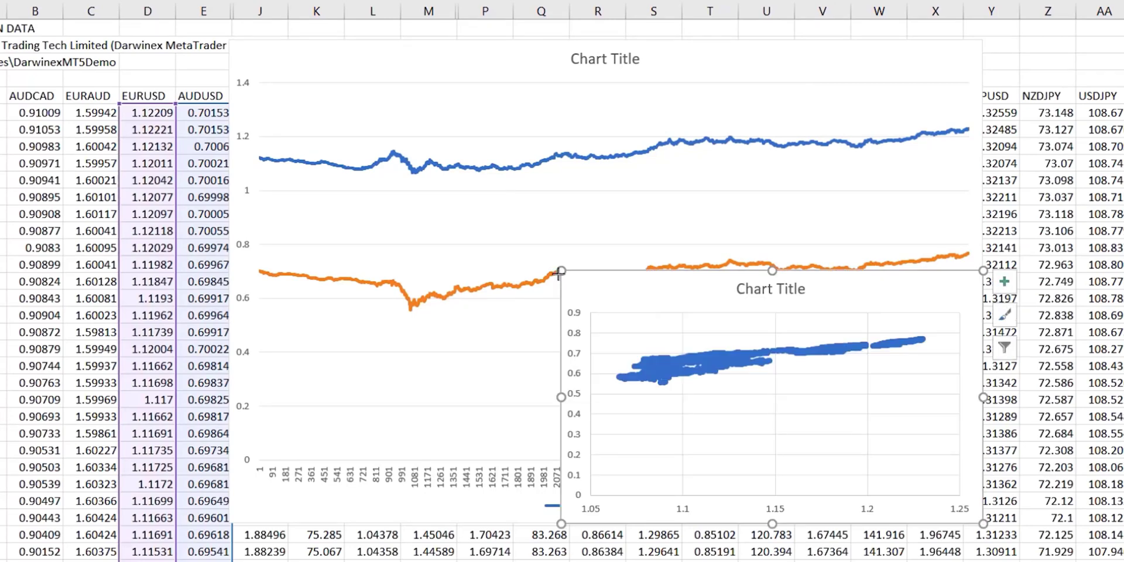
left_click_drag(560, 270, 183, 27)
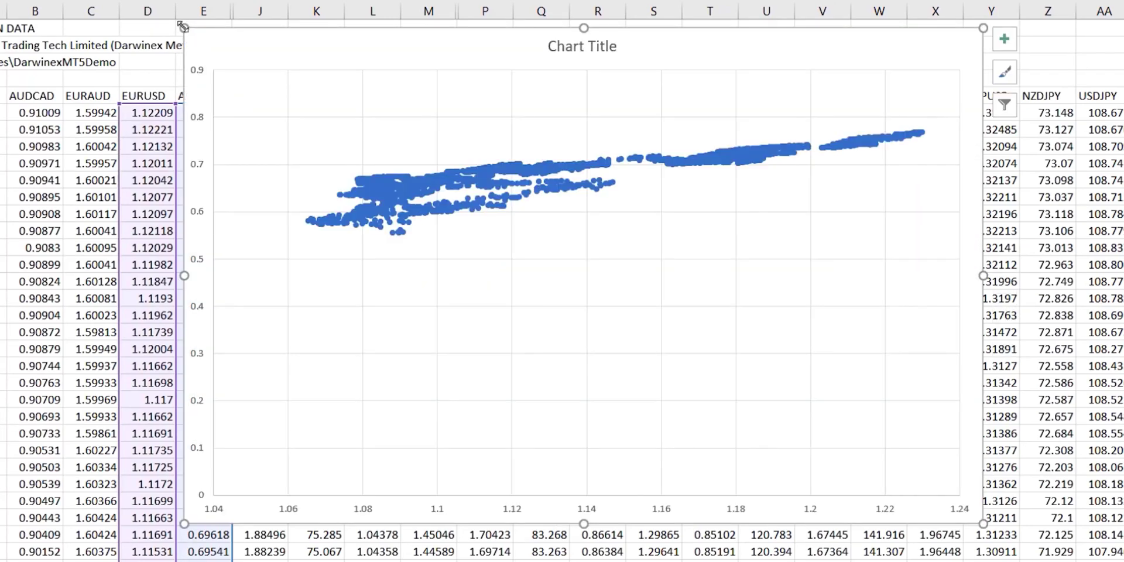
Set the scatter's vertical axis minimum to 0.5 and shift the chart to reveal the price columns
left_click(198, 221)
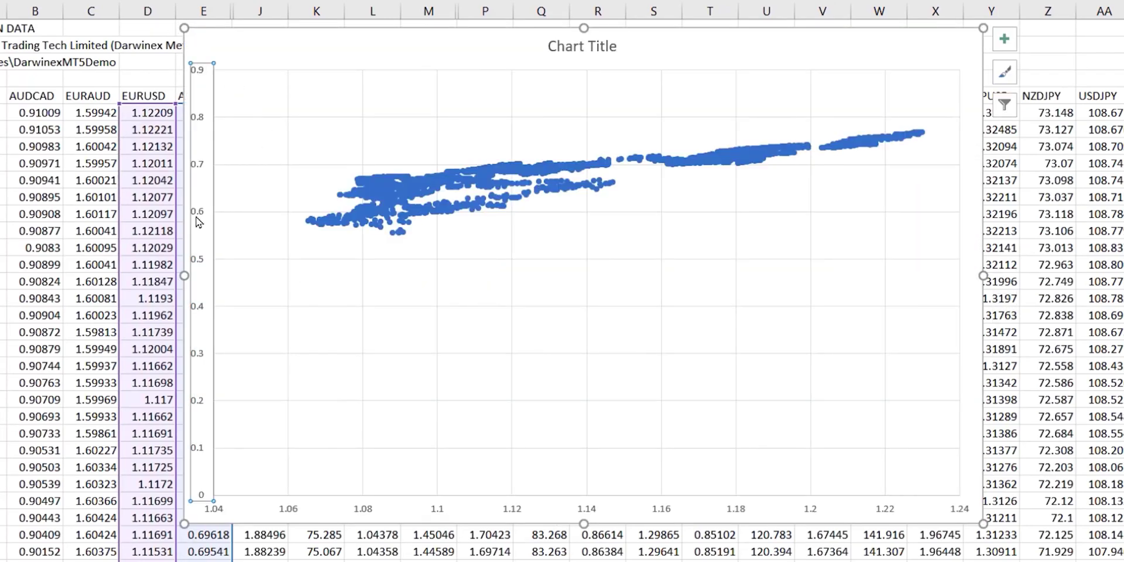
right_click(198, 221)
left_click(249, 404)
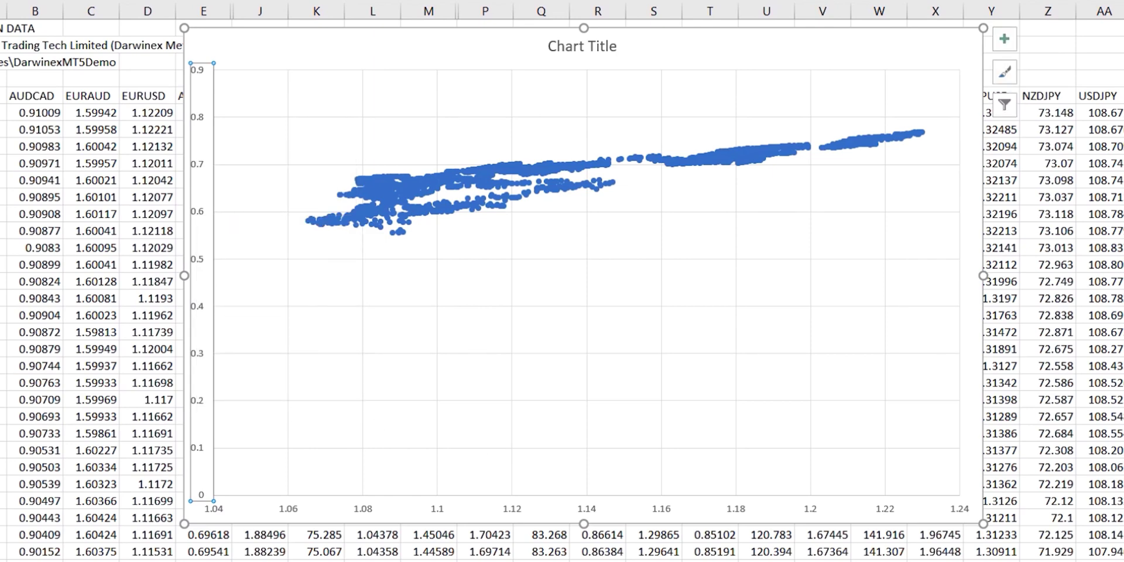
key("Return")
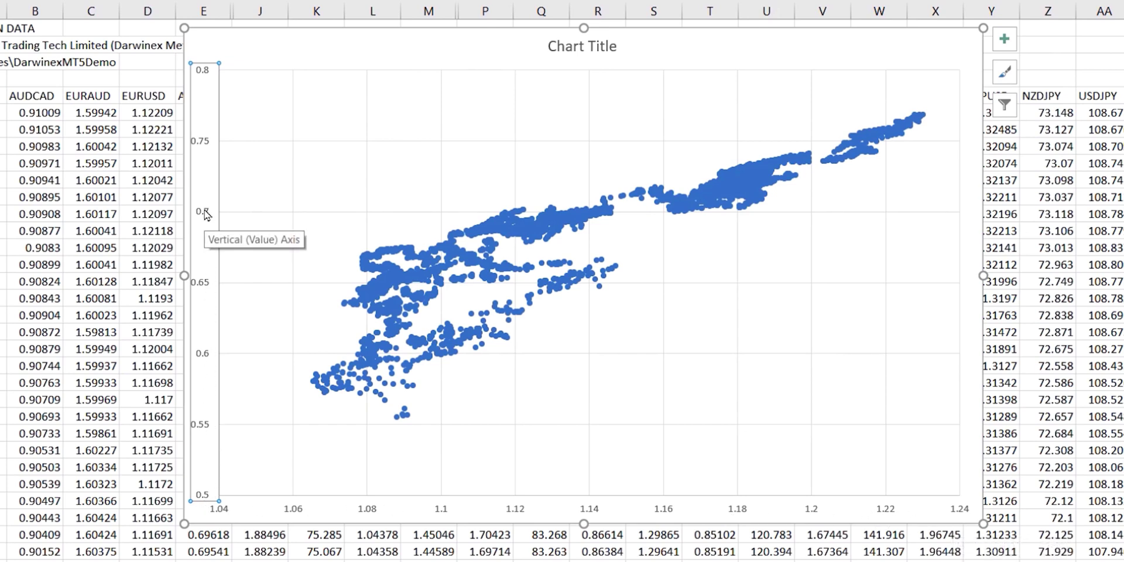
left_click_drag(207, 240, 252, 260)
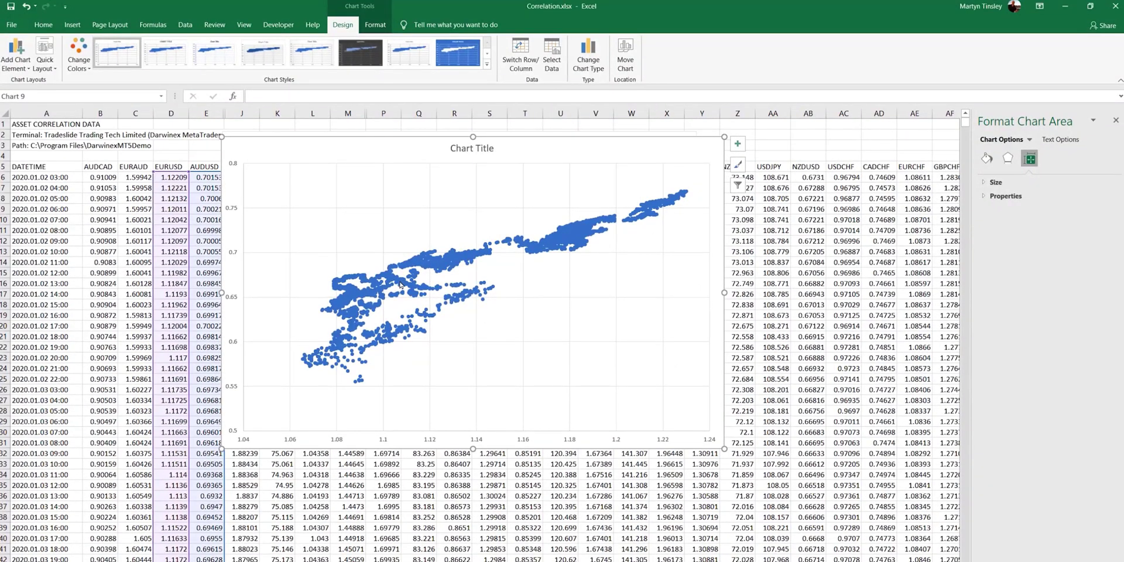
Add a solid red 3.5 pt linear trendline to the scatter series and display its R-squared value
right_click(400, 284)
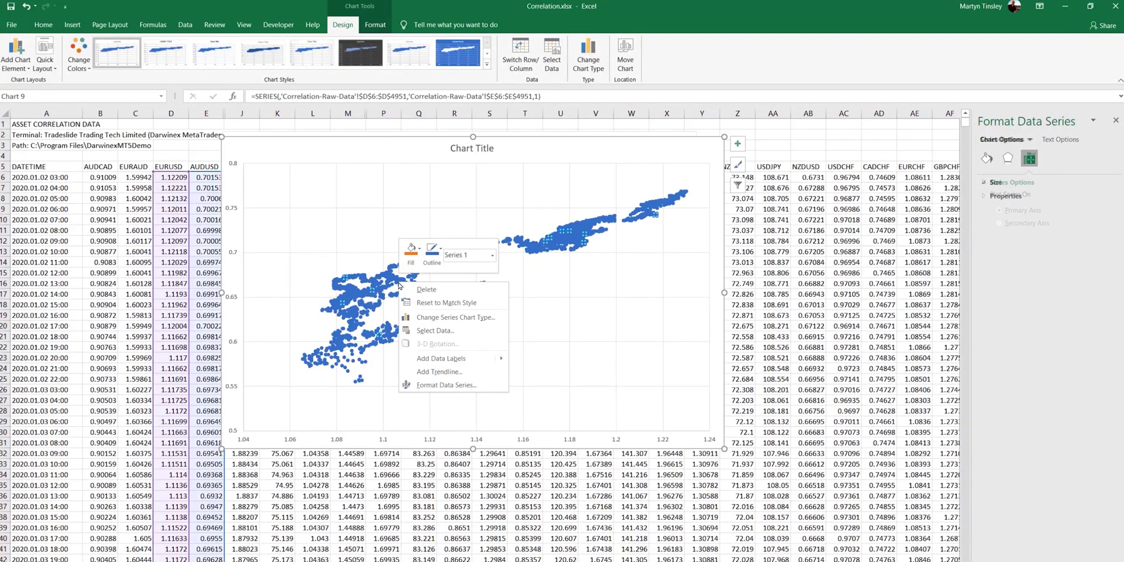
left_click(430, 372)
left_click(992, 161)
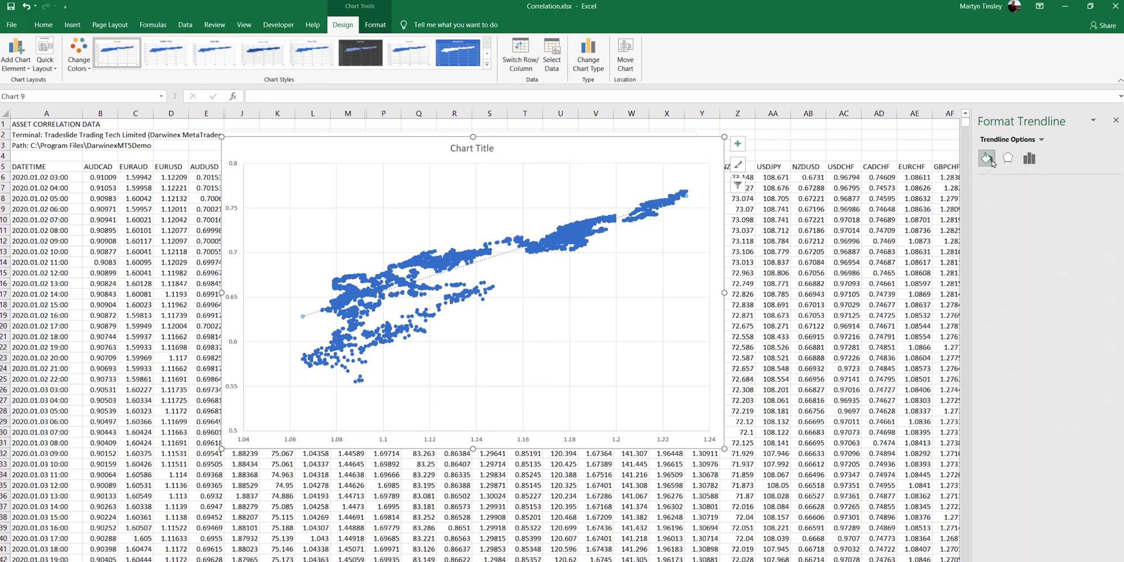
left_click(1106, 257)
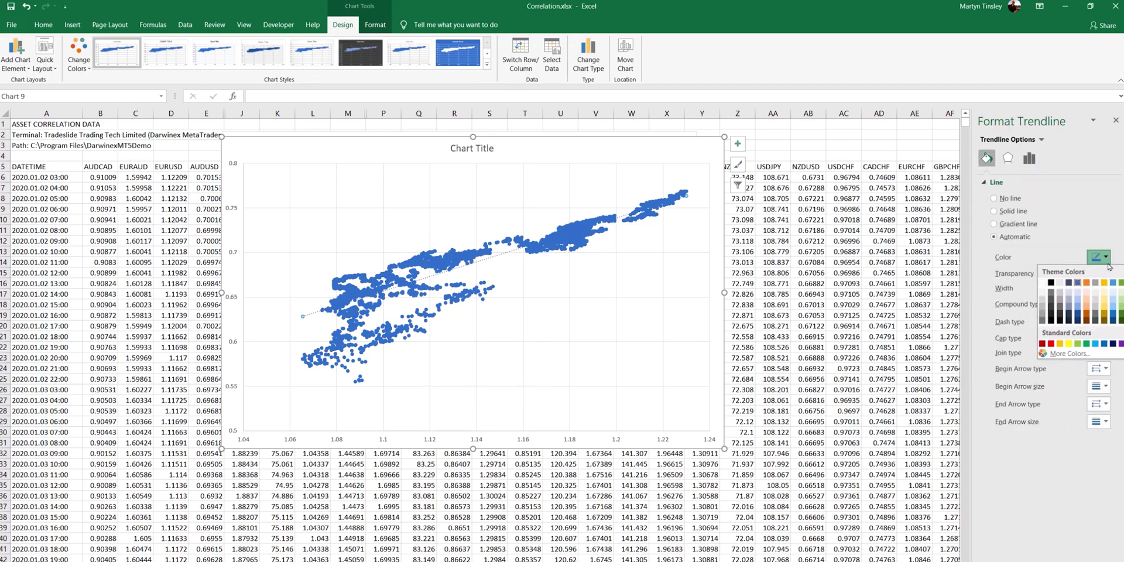
left_click(1049, 344)
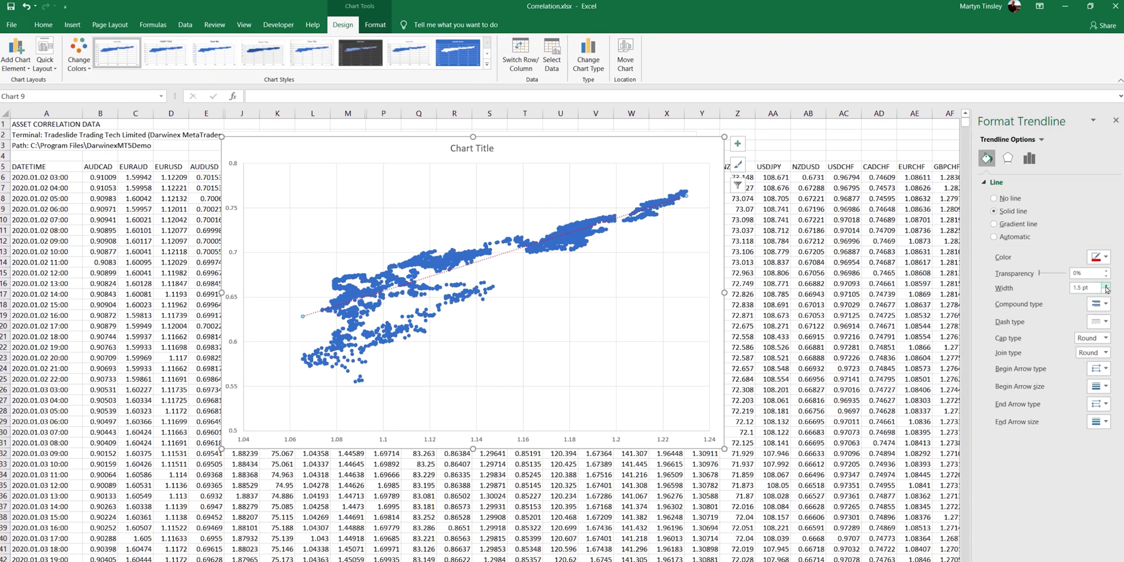
left_click(1106, 286)
left_click(1007, 159)
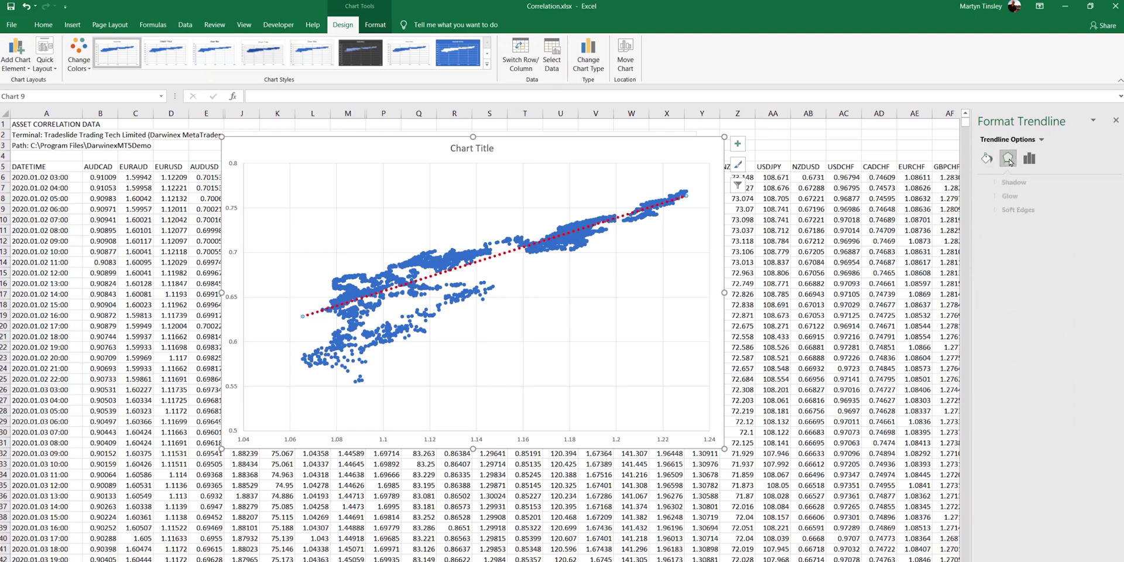
left_click(1029, 158)
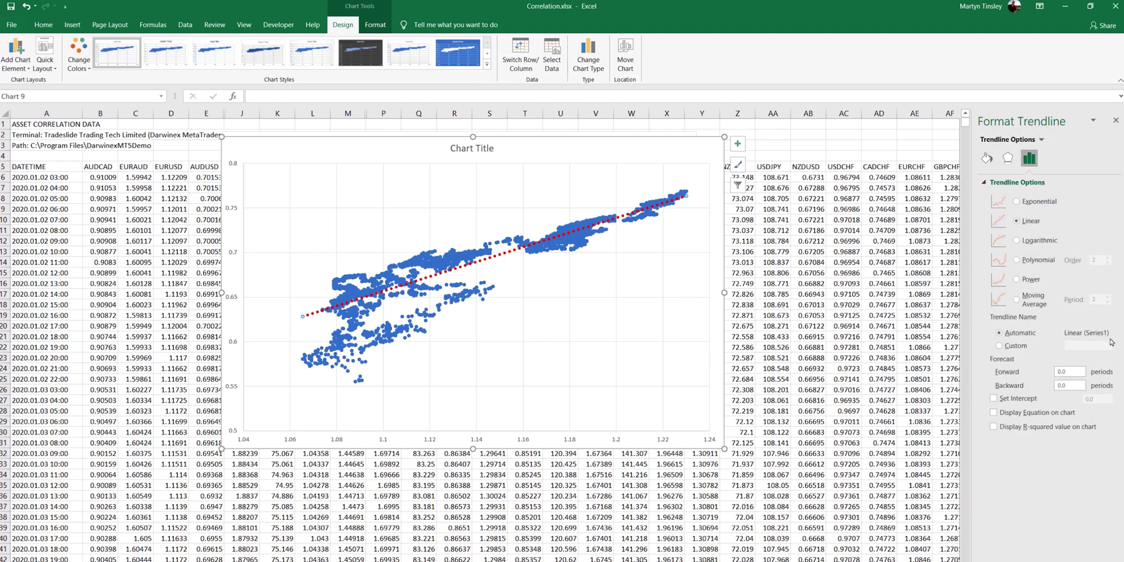
left_click(1033, 426)
Enlarge the R² = 0.8098 label to 40 pt and move the scatter chart beside the line chart
left_click(662, 196)
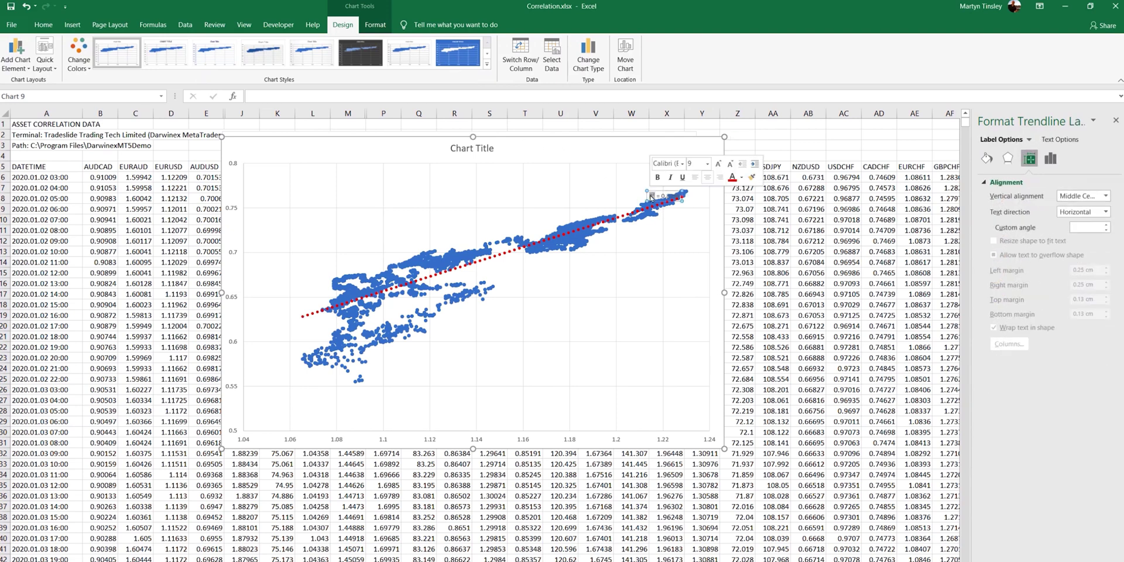
left_click(43, 24)
left_click(182, 46)
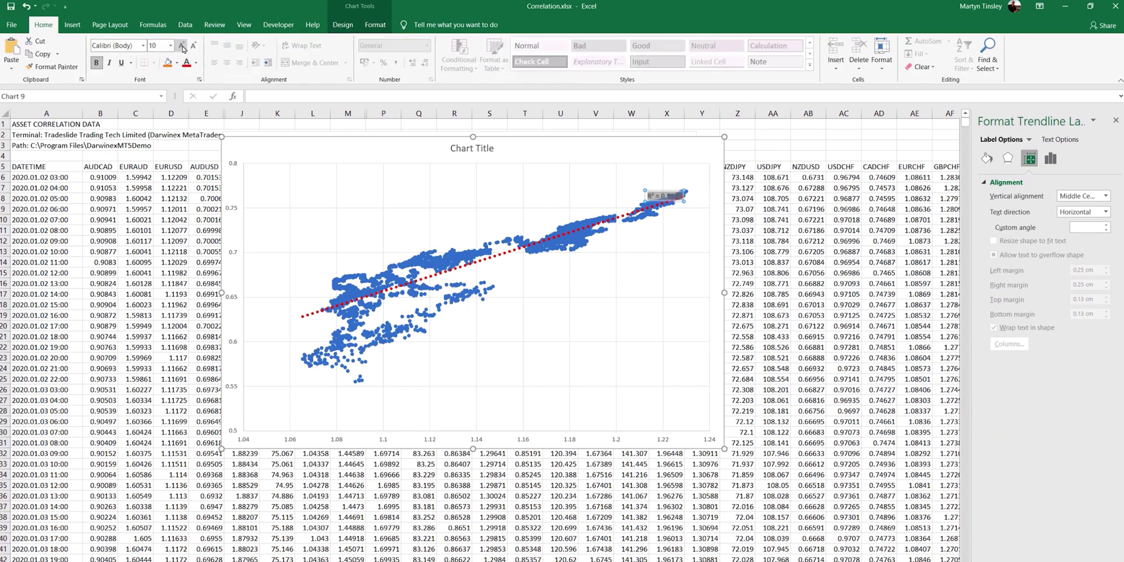
left_click(182, 46)
left_click(182, 47)
left_click(182, 47)
left_click(182, 46)
left_click(182, 47)
left_click(182, 46)
left_click(182, 46)
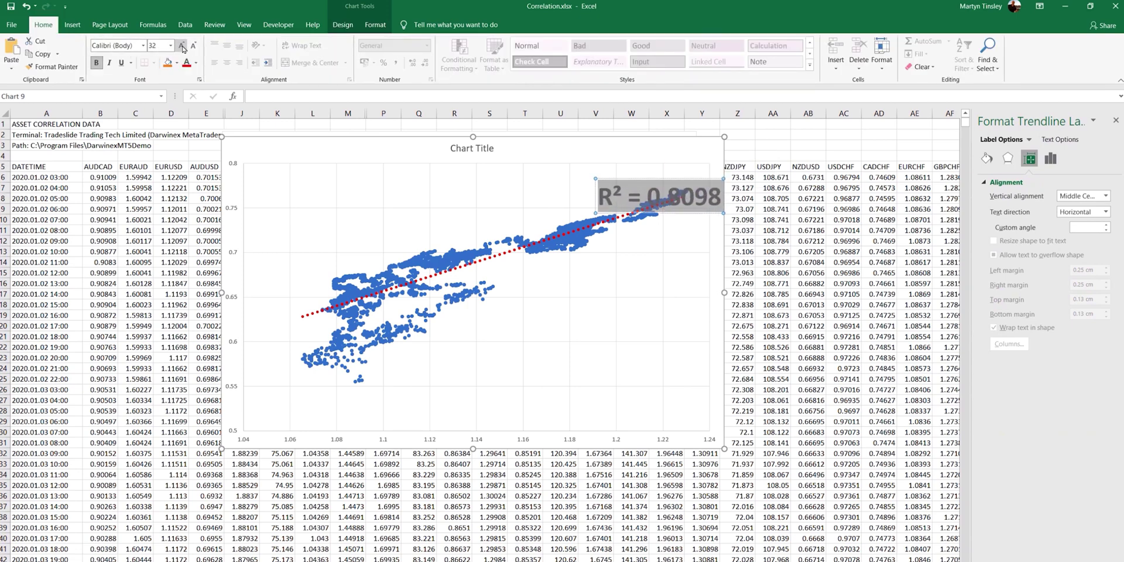
left_click(182, 46)
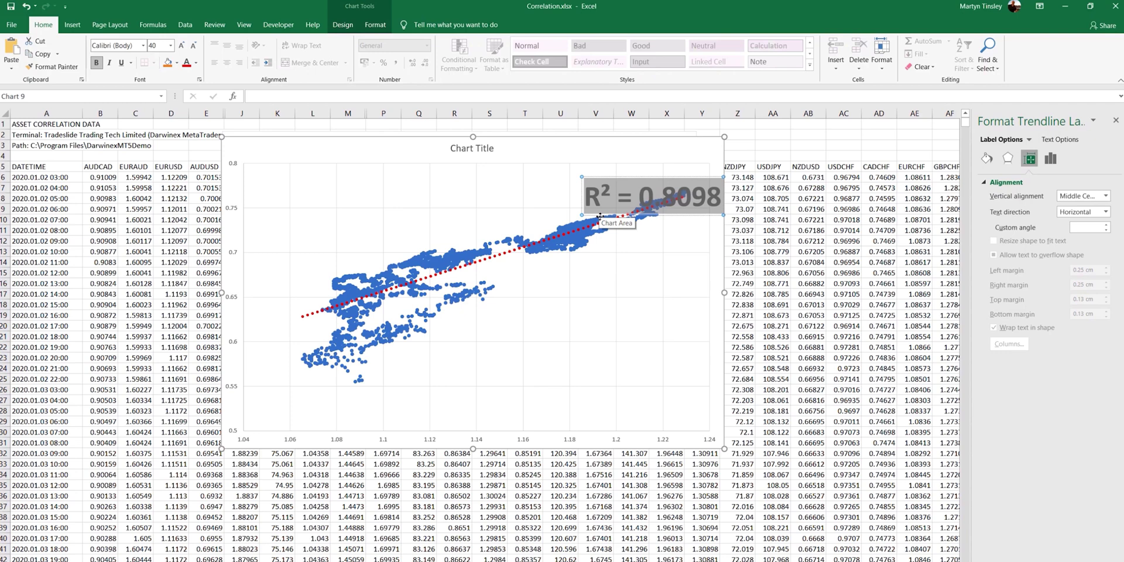
left_click_drag(597, 215, 472, 217)
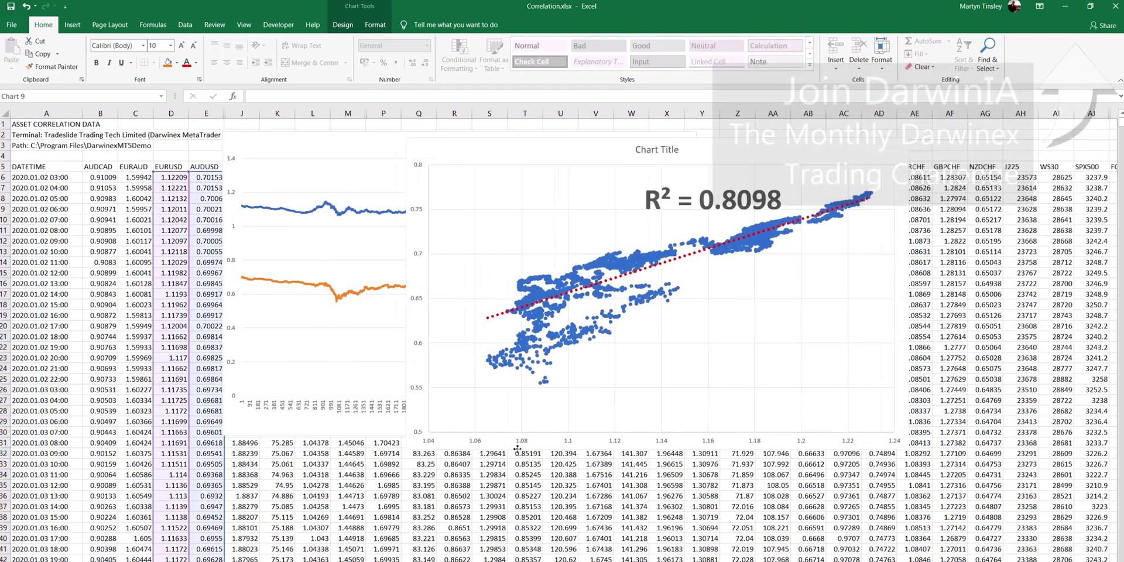
Select the scatter chart and scroll right to view the AUDNZD vs EURCAD PRICE chart (R² = 0.2422)
left_click(813, 442)
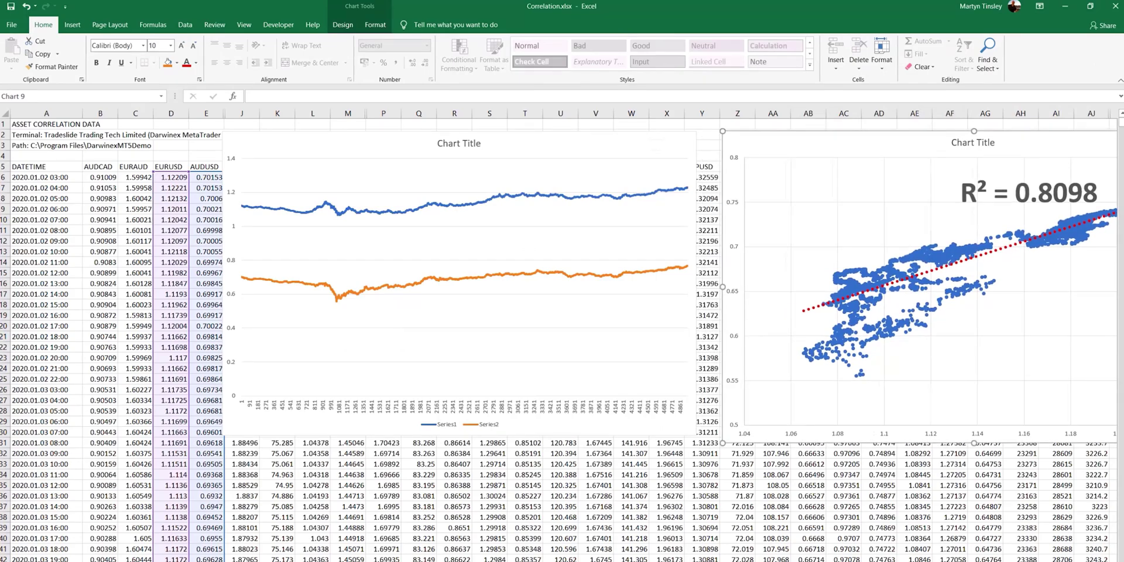
scroll(562, 334, "right", 10)
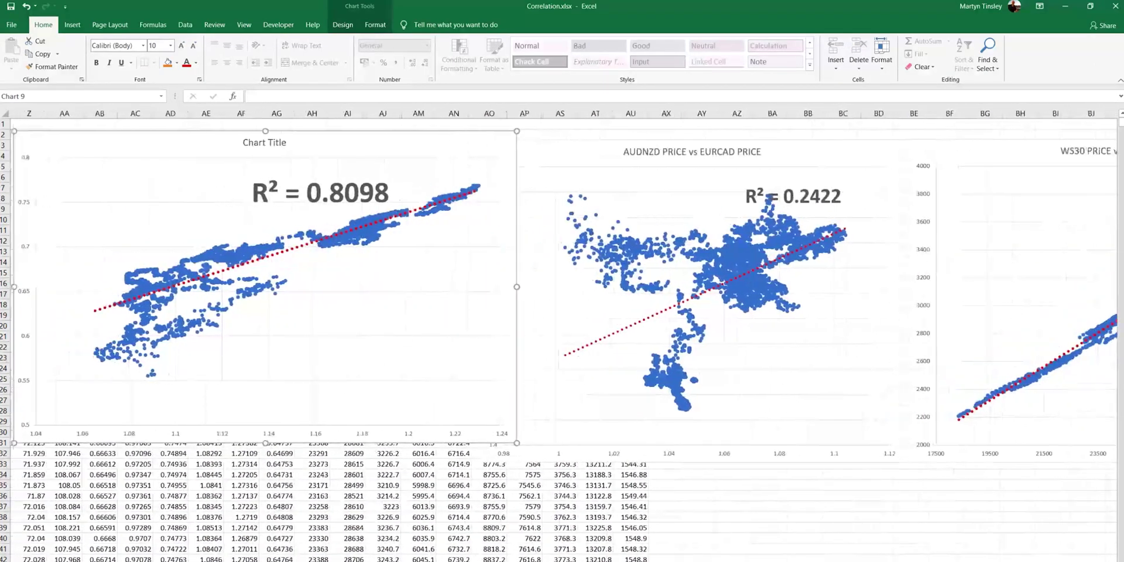
scroll(696, 164, "left", 2)
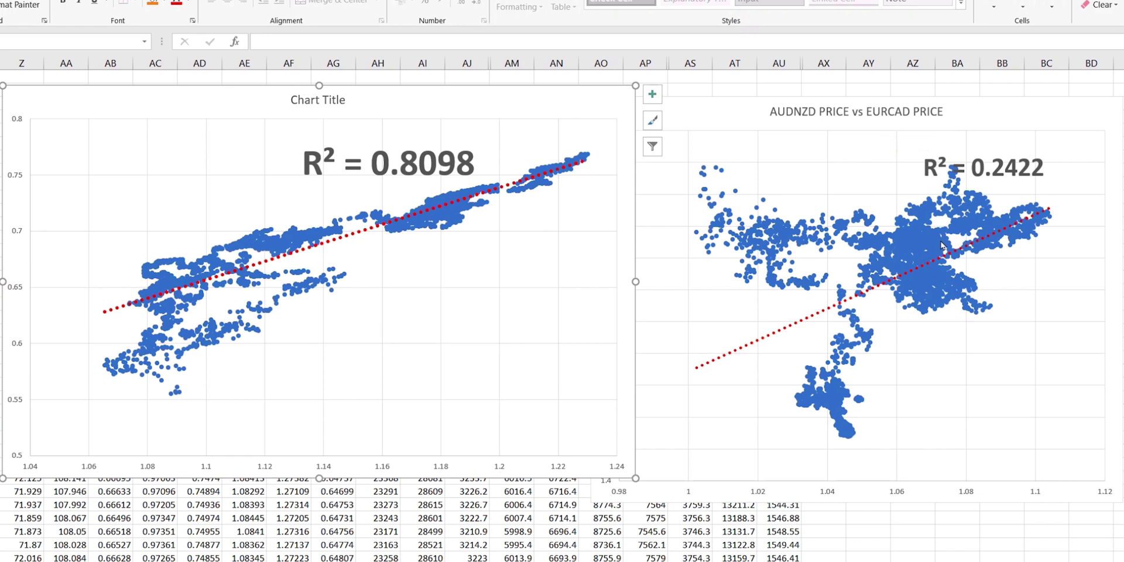
mouse_move(931, 246)
Scroll right to view the WS30 vs SPX500 (R² = 0.9254) and DAX vs GOLD (R² = 0.1188) charts
scroll(562, 310, "right", 5)
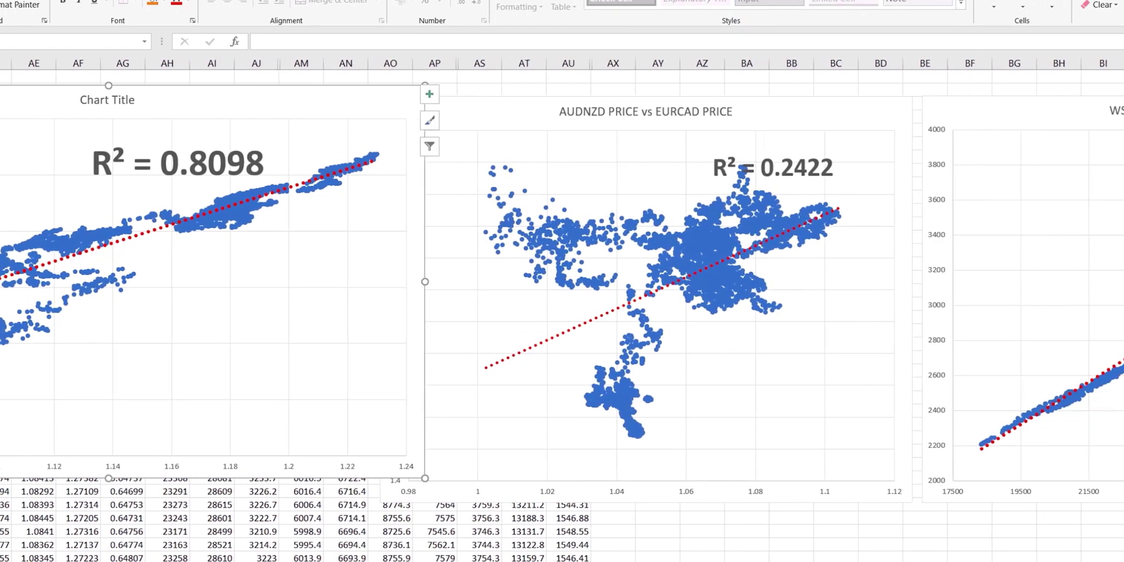
scroll(562, 310, "right", 2)
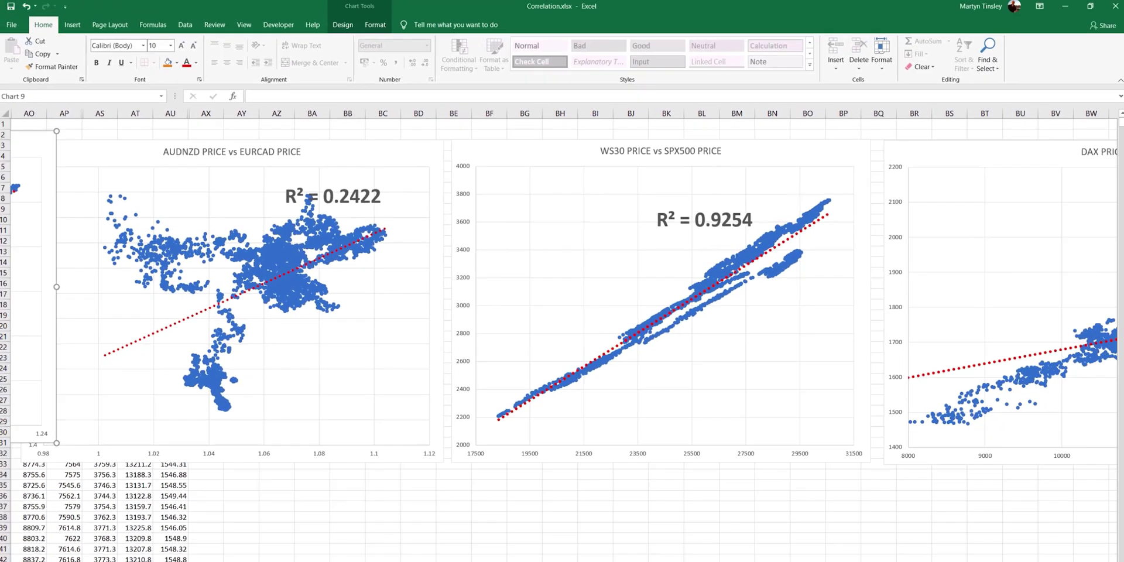
scroll(562, 293, "right", 5)
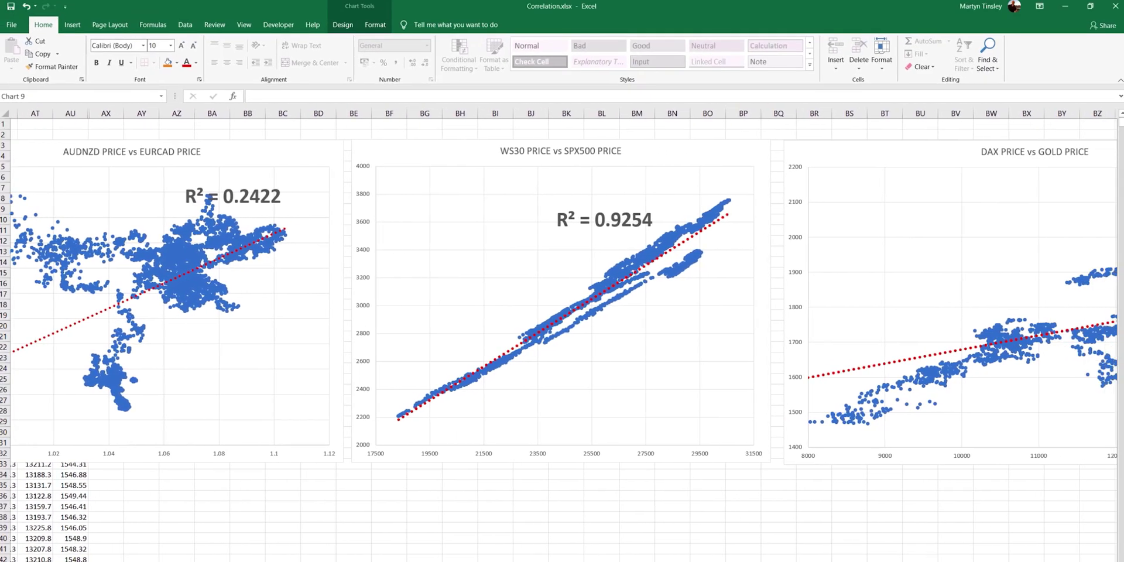
scroll(836, 403, "right", 2)
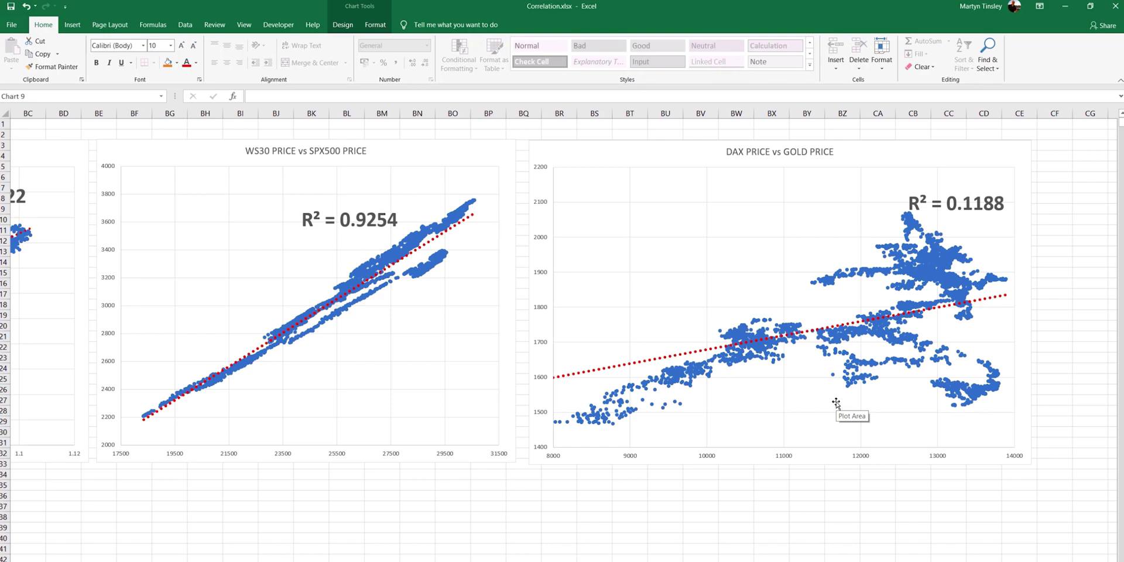
Scroll back left and select the EURUSD vs AUDUSD scatter chart with its R² = 0.8098 trendline
scroll(836, 403, "left", 15)
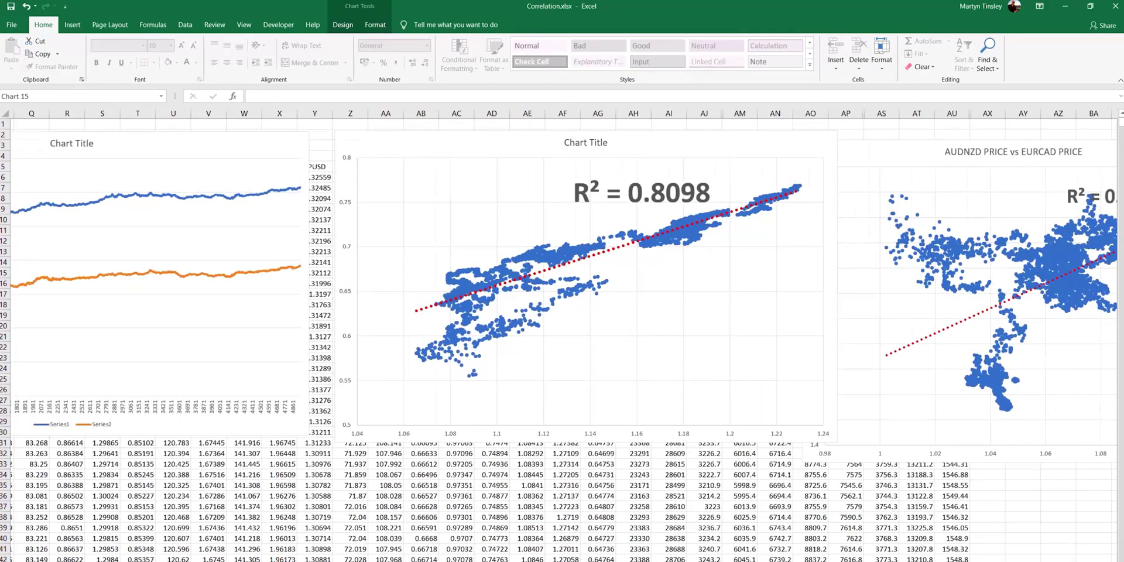
left_click(616, 215)
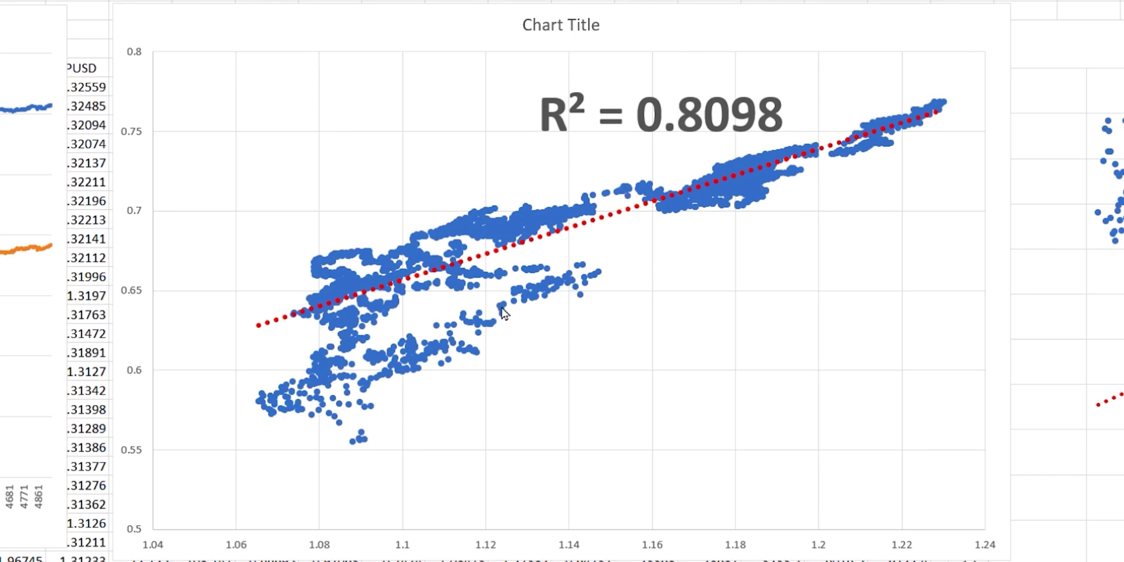
mouse_move(348, 391)
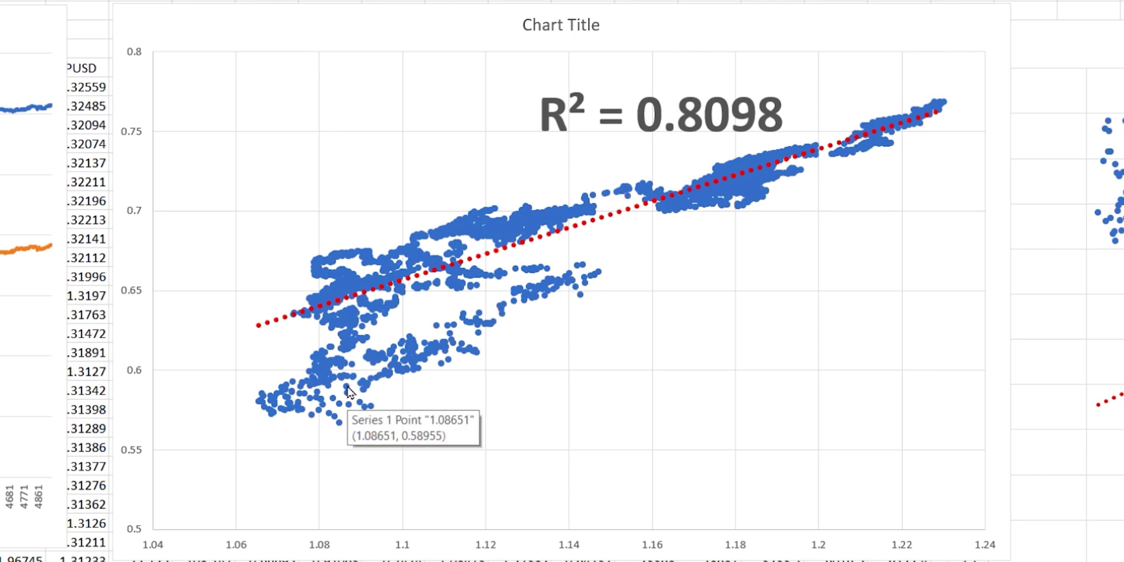